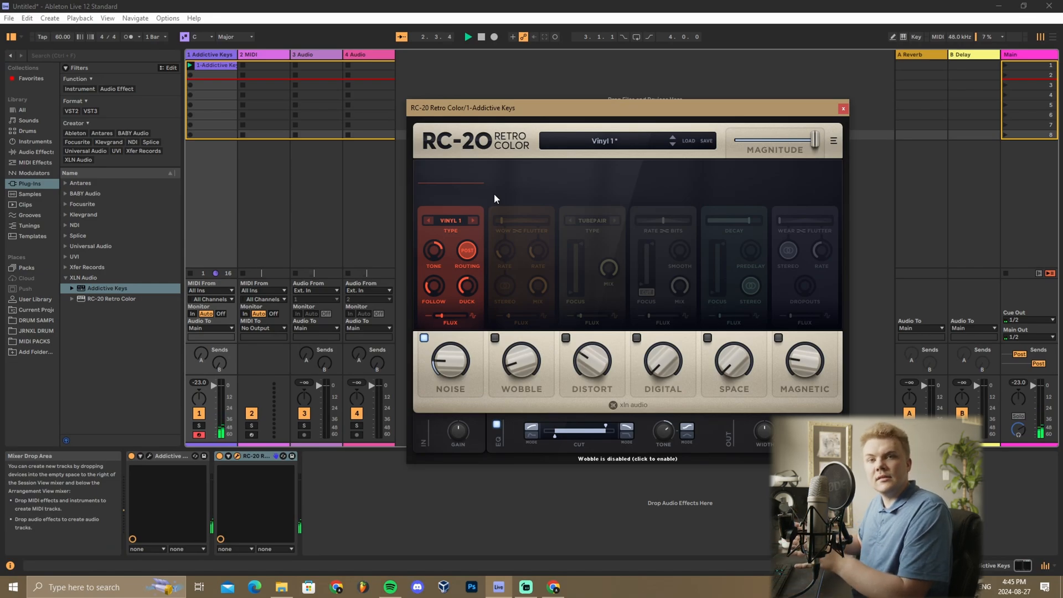
# Set the Noise module's type to VHS Machine and adjust its Follow amount
pyautogui.click(451, 220)
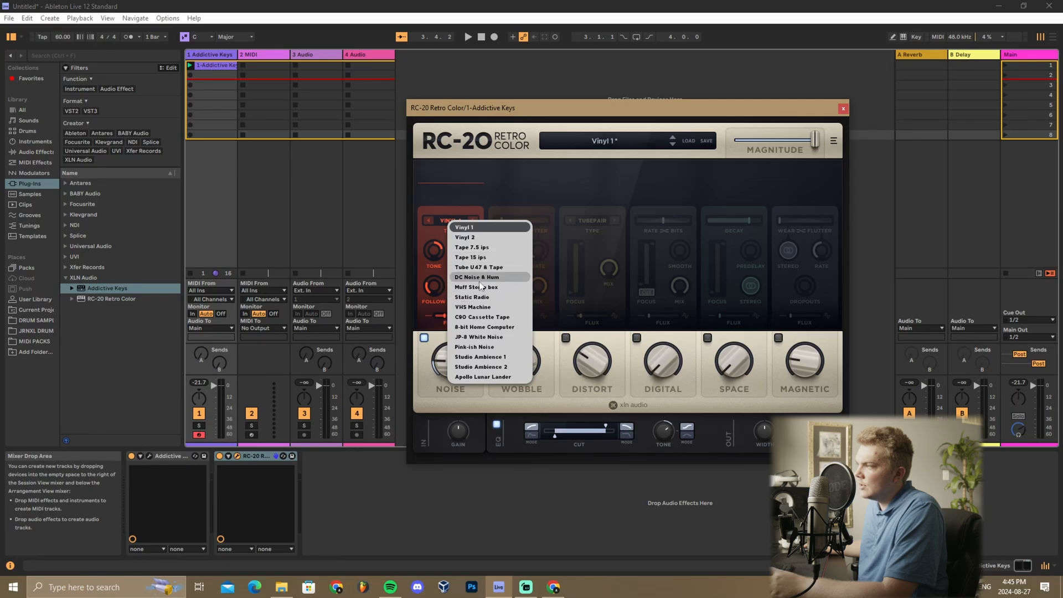
pyautogui.click(508, 307)
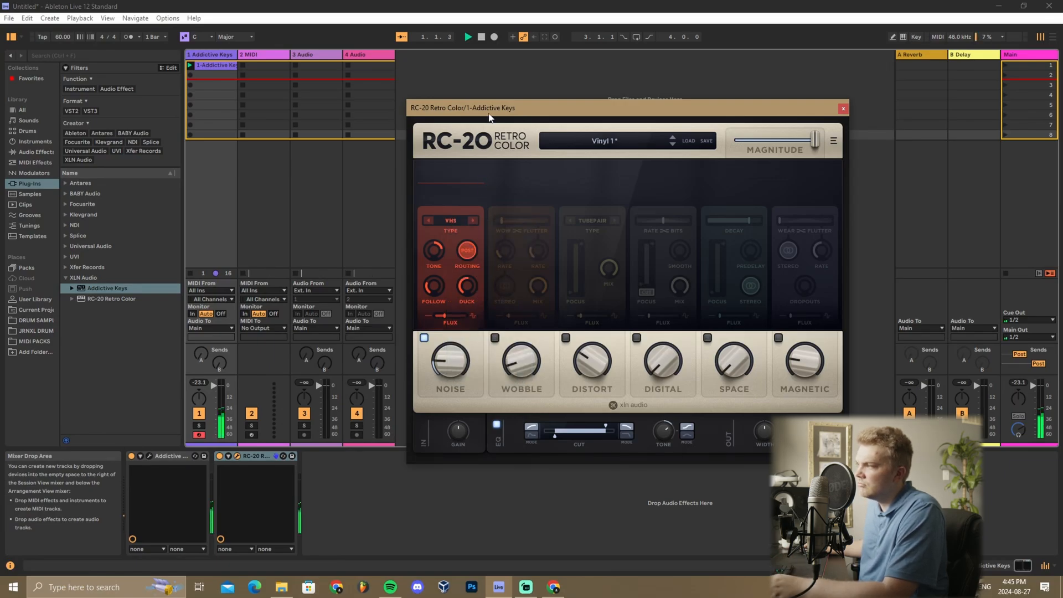
pyautogui.moveTo(435, 286); pyautogui.dragTo(437, 309)
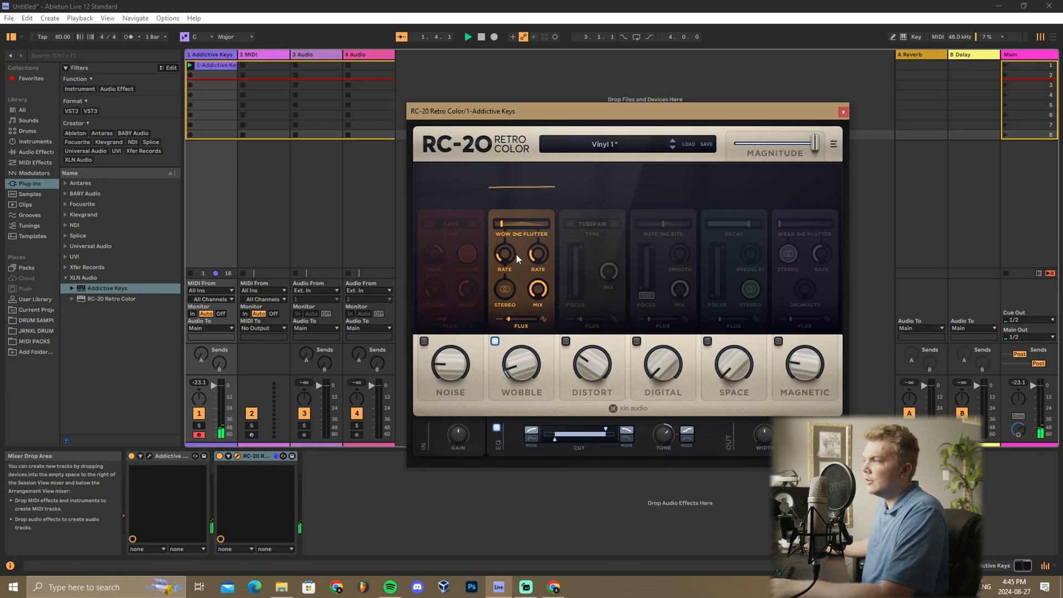
# Turn on Stereo for the Wobble module, shift its Wow/Flutter balance toward Flutter, and switch the module off
pyautogui.click(506, 292)
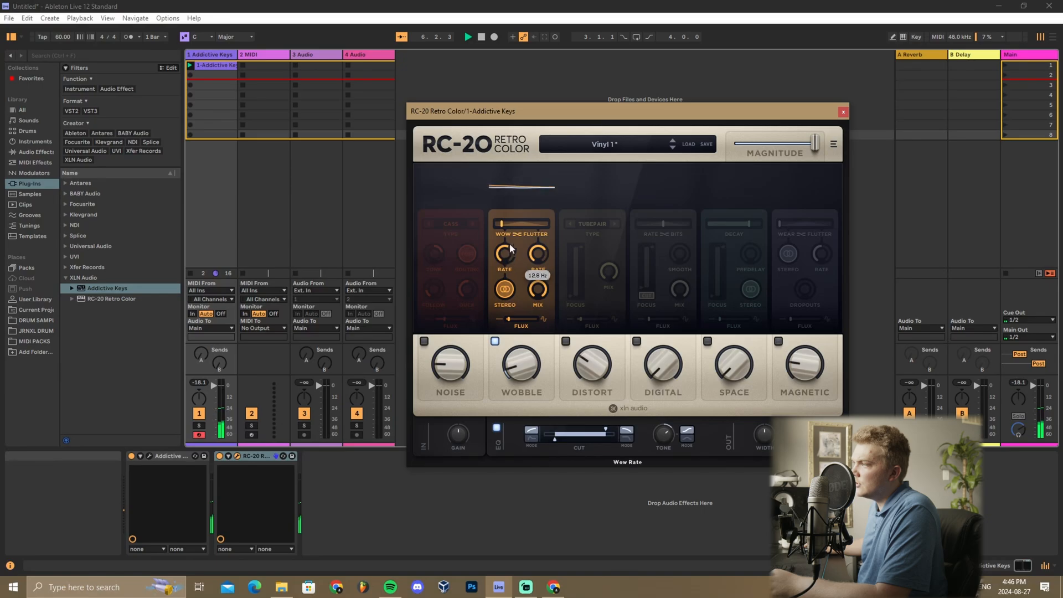
pyautogui.moveTo(505, 222)
pyautogui.mouseDown()
pyautogui.moveTo(543, 237)
pyautogui.moveTo(513, 231)
pyautogui.mouseUp()
pyautogui.click(496, 342)
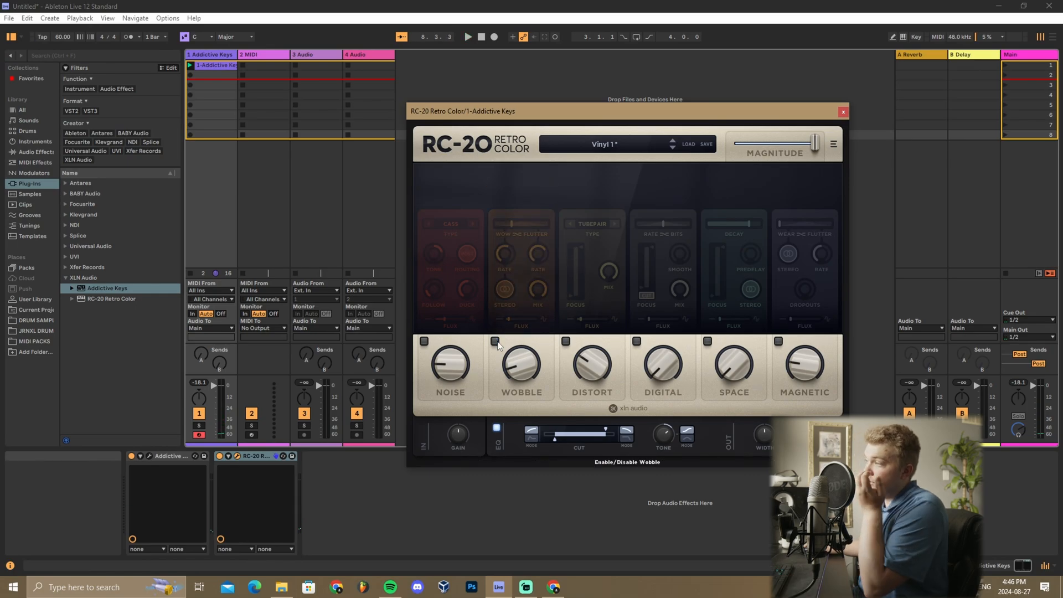
# Enable the Distort module with the Crunch type, raising its amount to about 72% and increasing its Flux
pyautogui.click(565, 341)
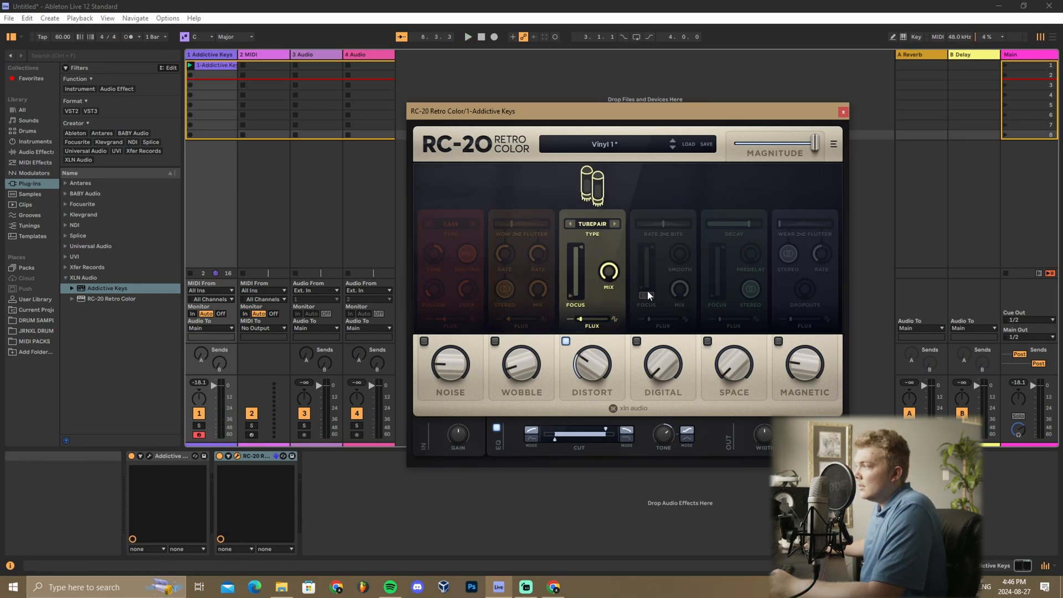
pyautogui.moveTo(601, 364); pyautogui.dragTo(601, 358)
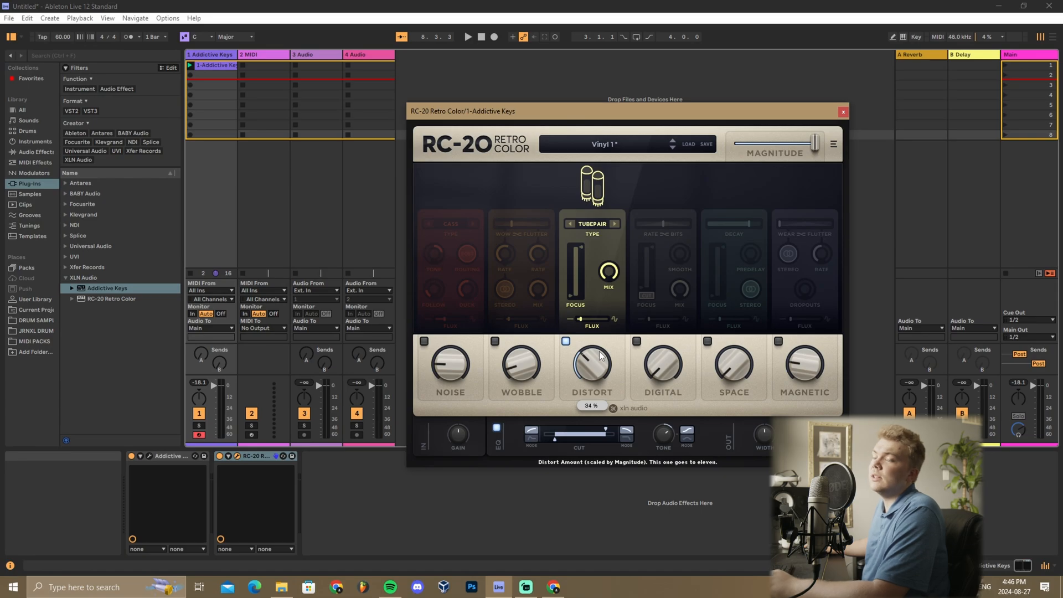
pyautogui.moveTo(592, 320); pyautogui.dragTo(600, 237)
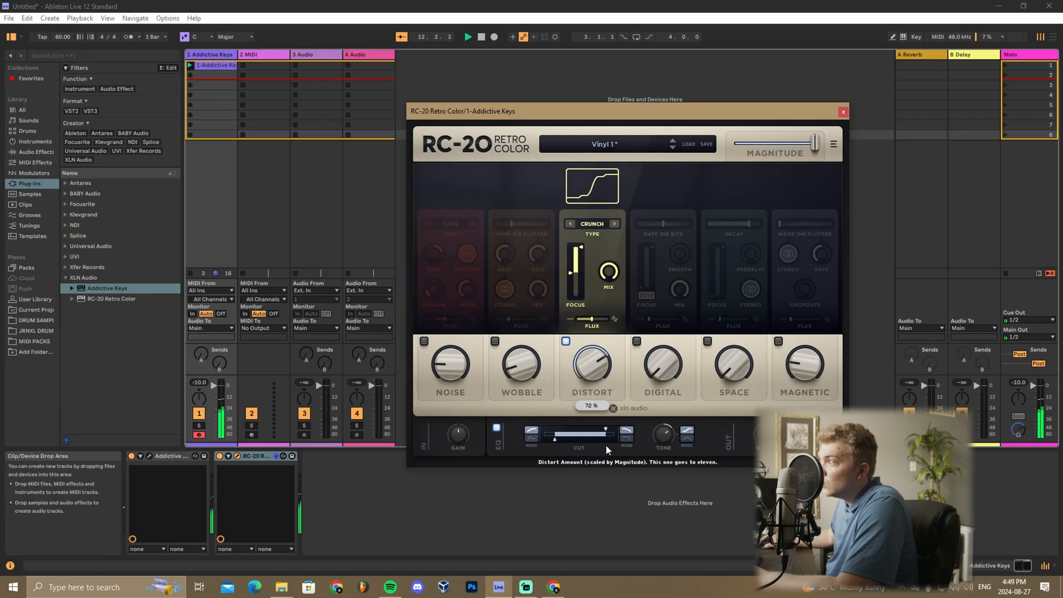
# Compare the clip with Distort switched off and on during playback while adjusting the module's Mix
pyautogui.click(566, 341)
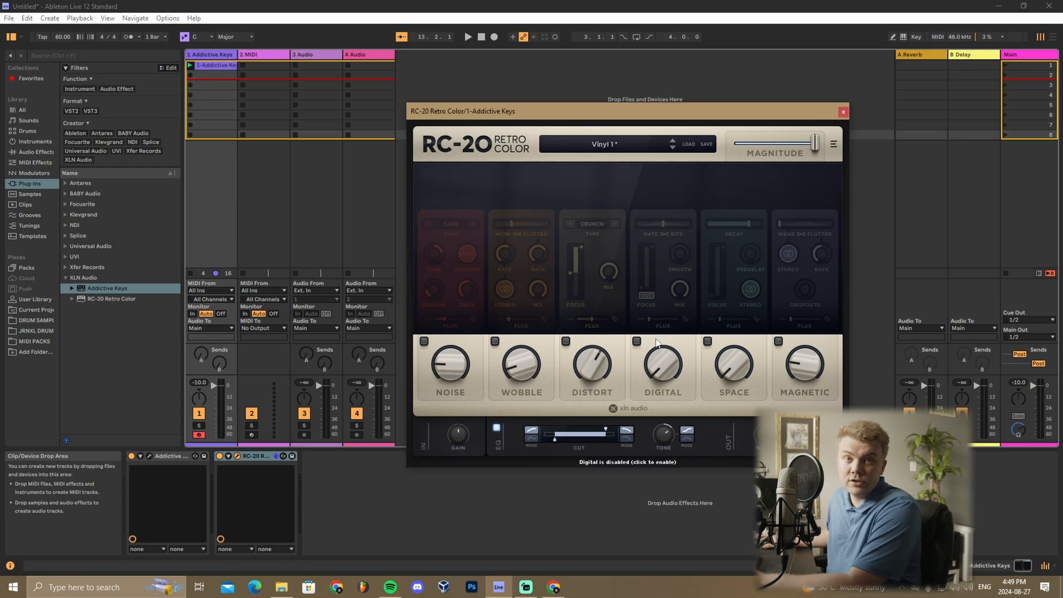
pyautogui.press('space')
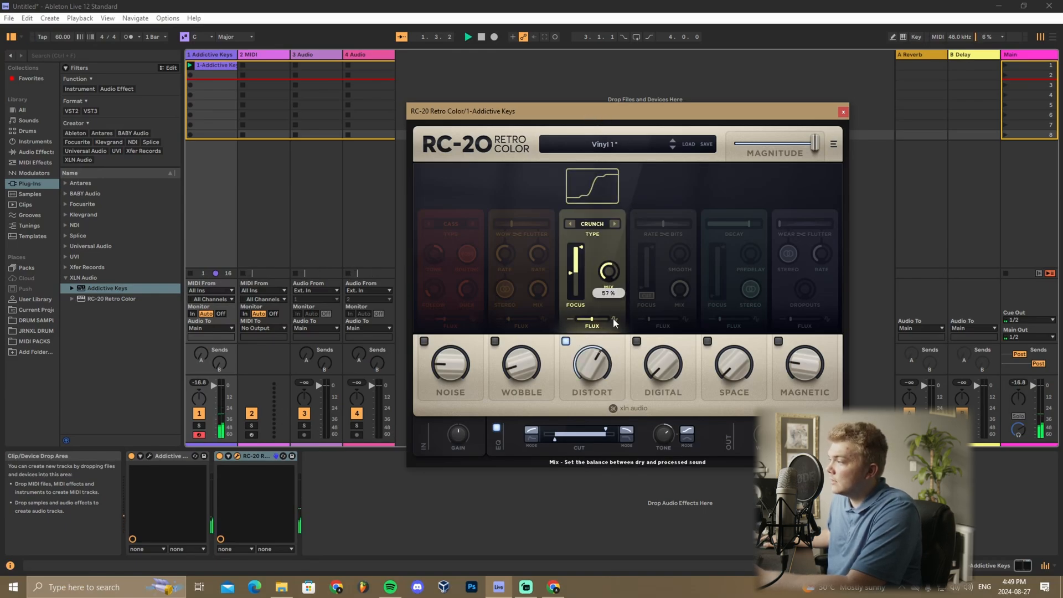
pyautogui.moveTo(613, 318); pyautogui.dragTo(604, 278)
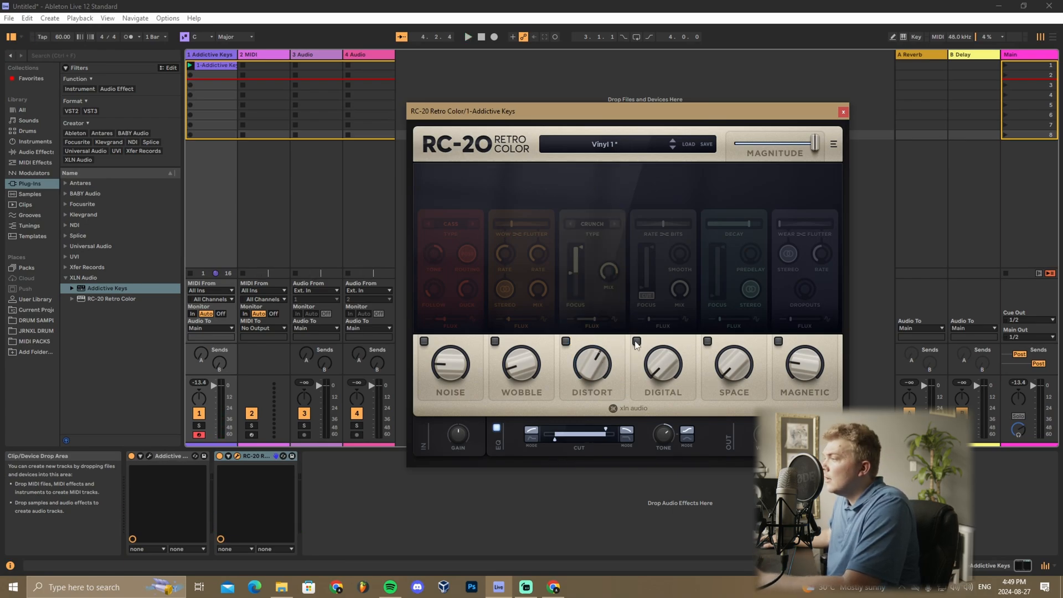
# Enable the Digital module, audition it at an amount of 63%, and reduce the amount to about 15%
pyautogui.click(637, 341)
pyautogui.moveTo(666, 369); pyautogui.dragTo(683, 241)
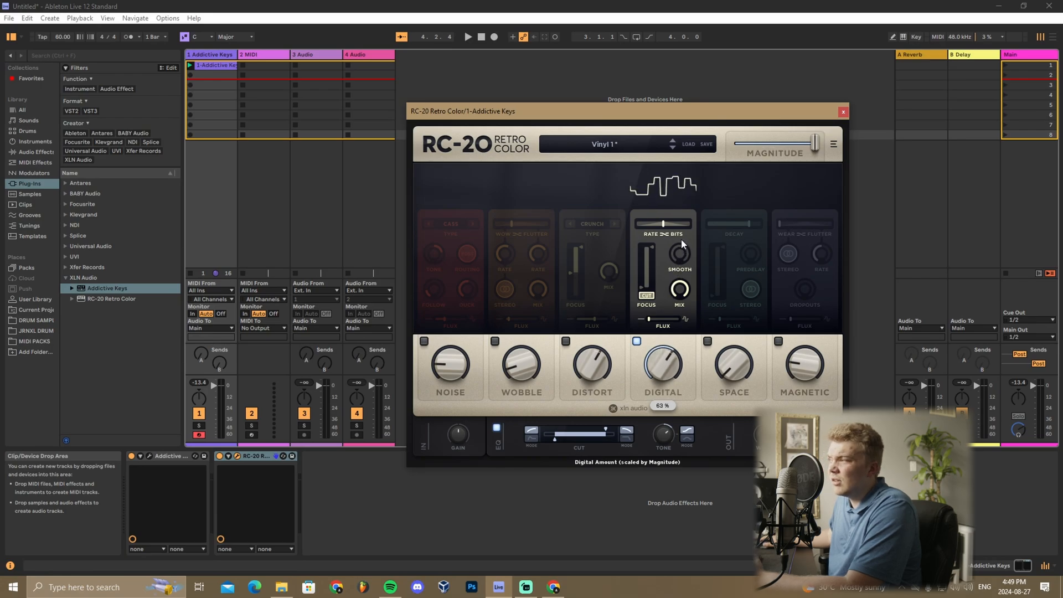
pyautogui.press('space')
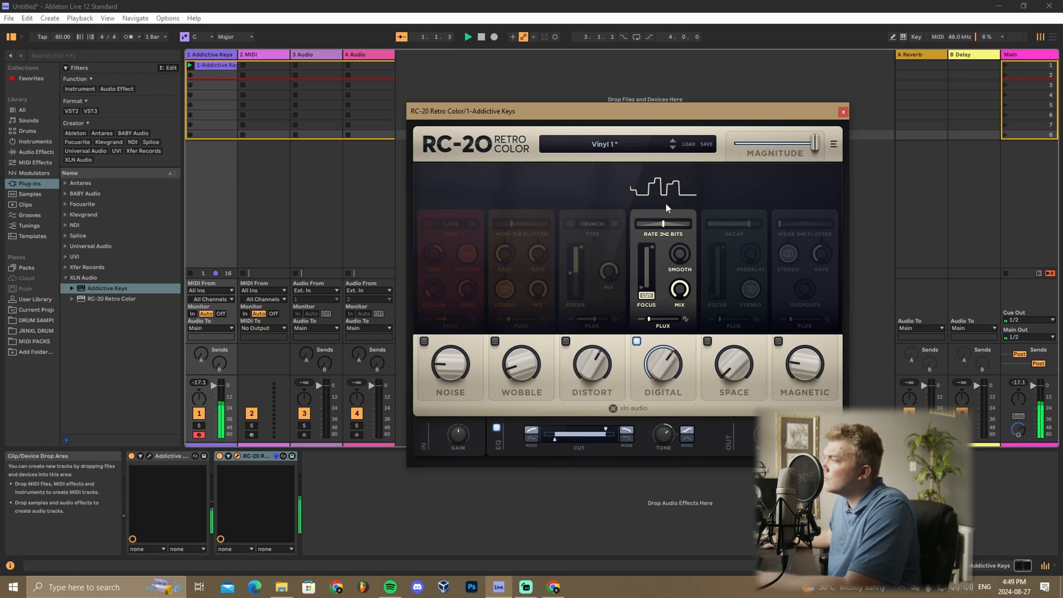
pyautogui.moveTo(663, 364); pyautogui.dragTo(640, 443)
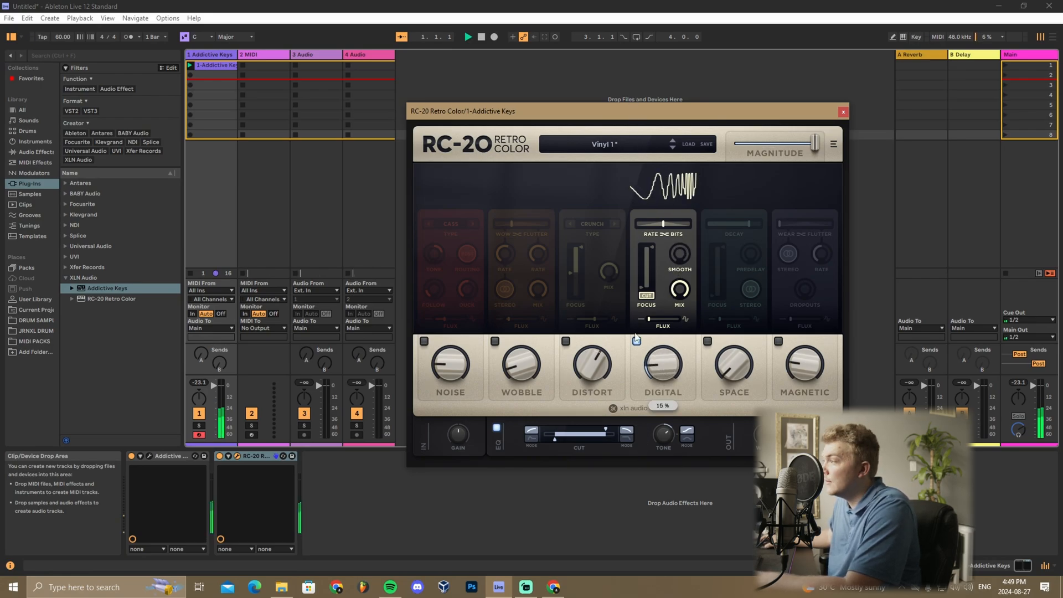
# Raise the lower limit of Digital's Focus range, shift its Rate/Bits balance toward Rate, and disable the module
pyautogui.moveTo(644, 288); pyautogui.dragTo(648, 263)
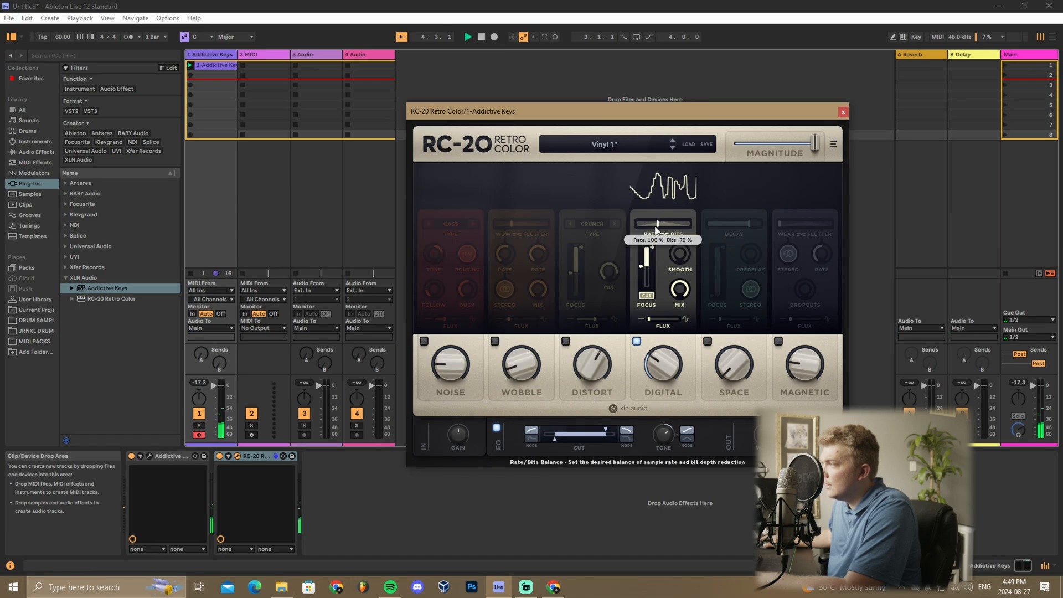
pyautogui.moveTo(656, 230); pyautogui.dragTo(658, 230)
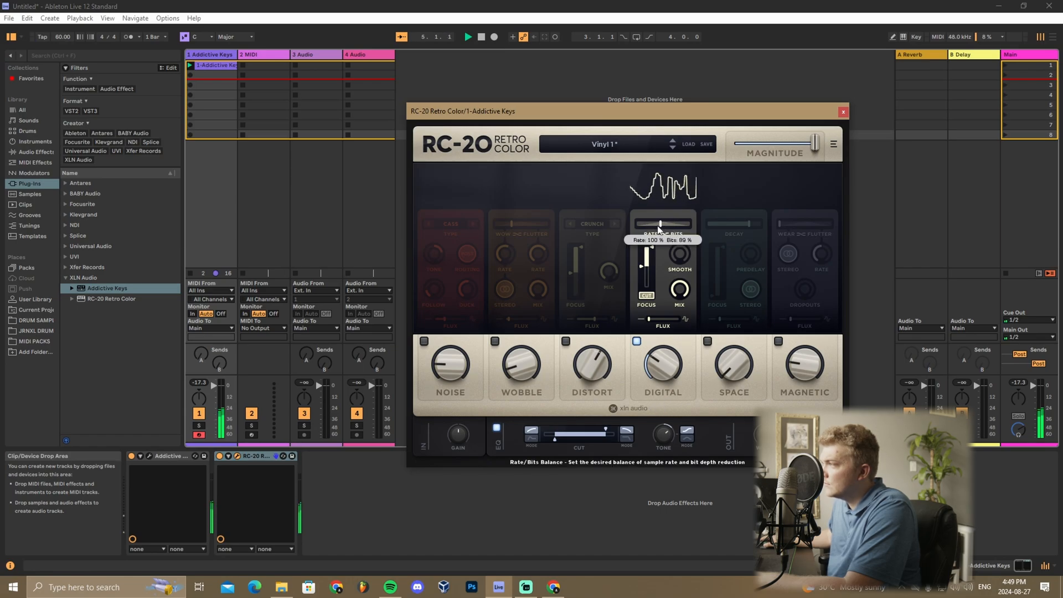
pyautogui.click(636, 341)
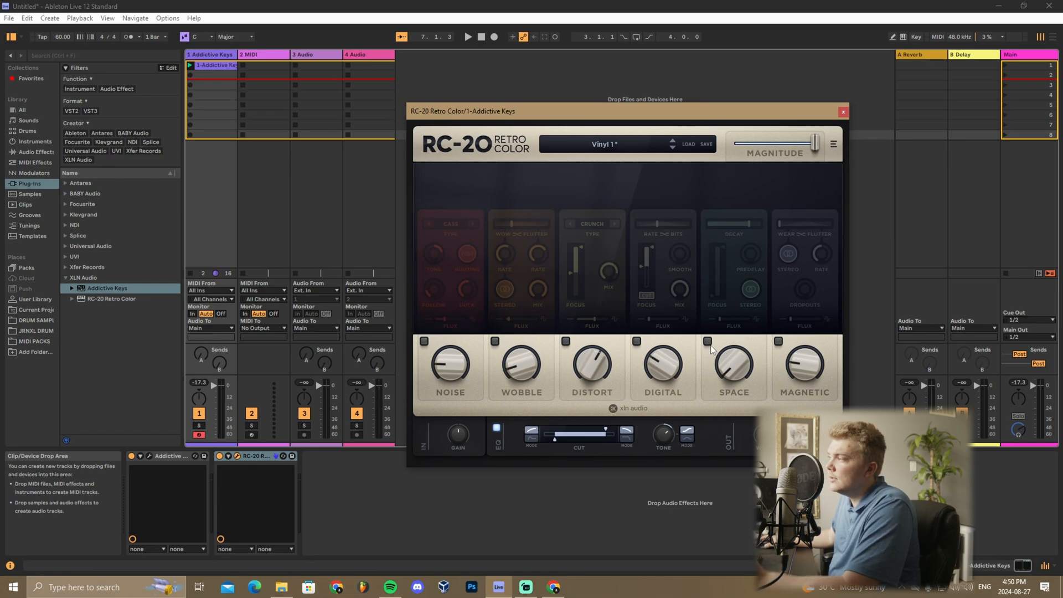
# Enable the Space module and, with the clip playing, raise its amount beyond 65%
pyautogui.click(709, 342)
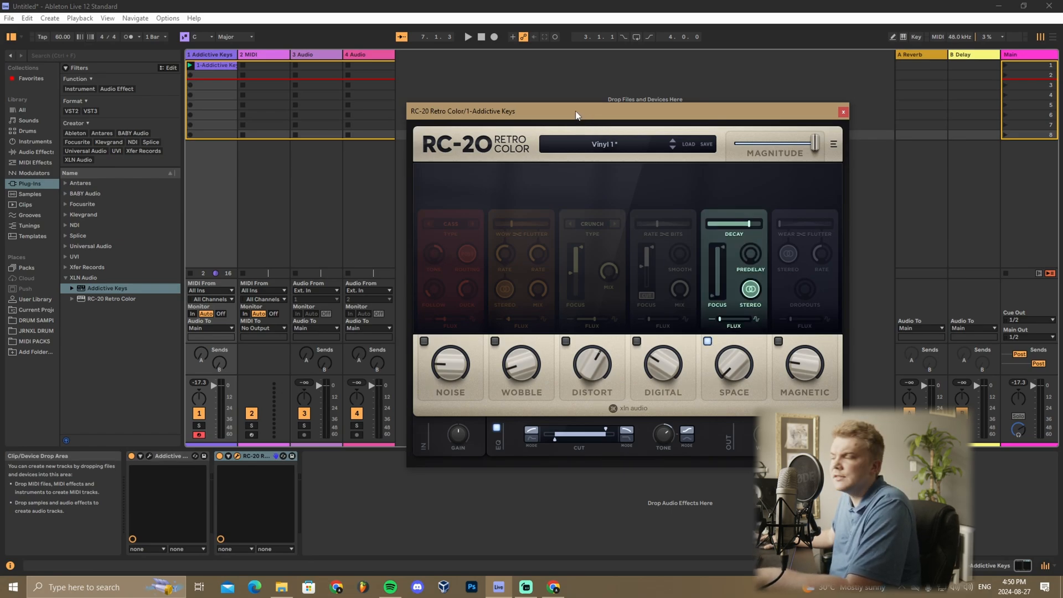
pyautogui.press('space')
pyautogui.moveTo(734, 365); pyautogui.dragTo(751, 255)
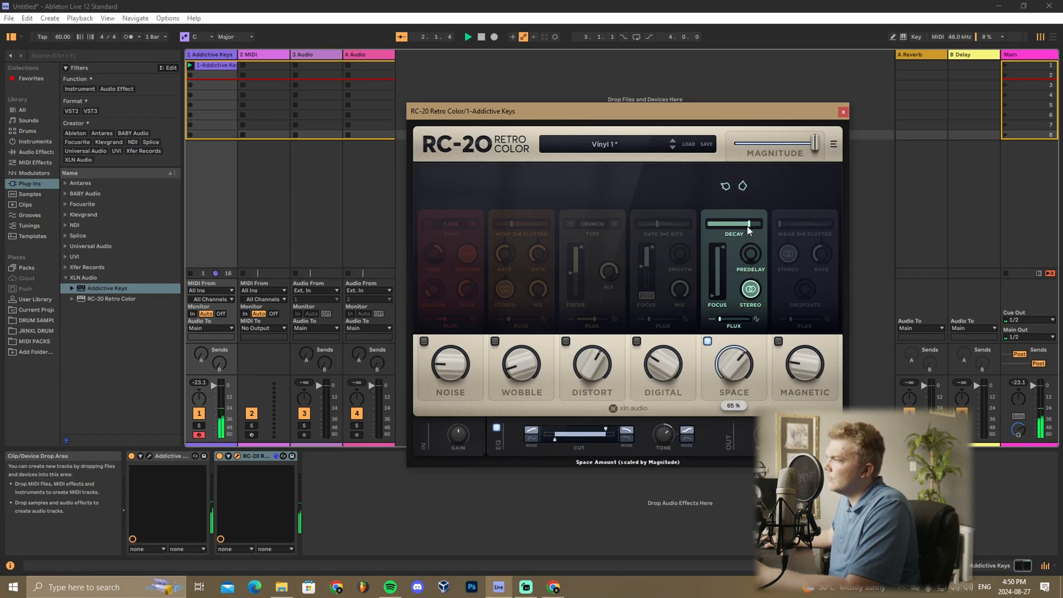
pyautogui.moveTo(746, 216); pyautogui.dragTo(743, 148)
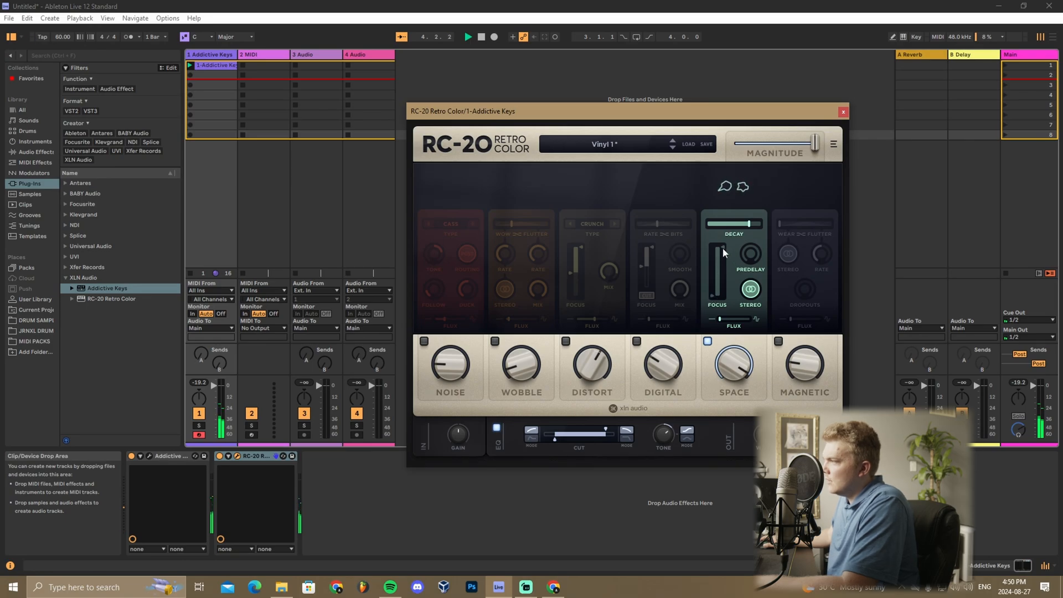
# Raise the lower limit of Space's Focus range and set Predelay to about 40 ms during playback
pyautogui.moveTo(713, 297); pyautogui.dragTo(715, 266)
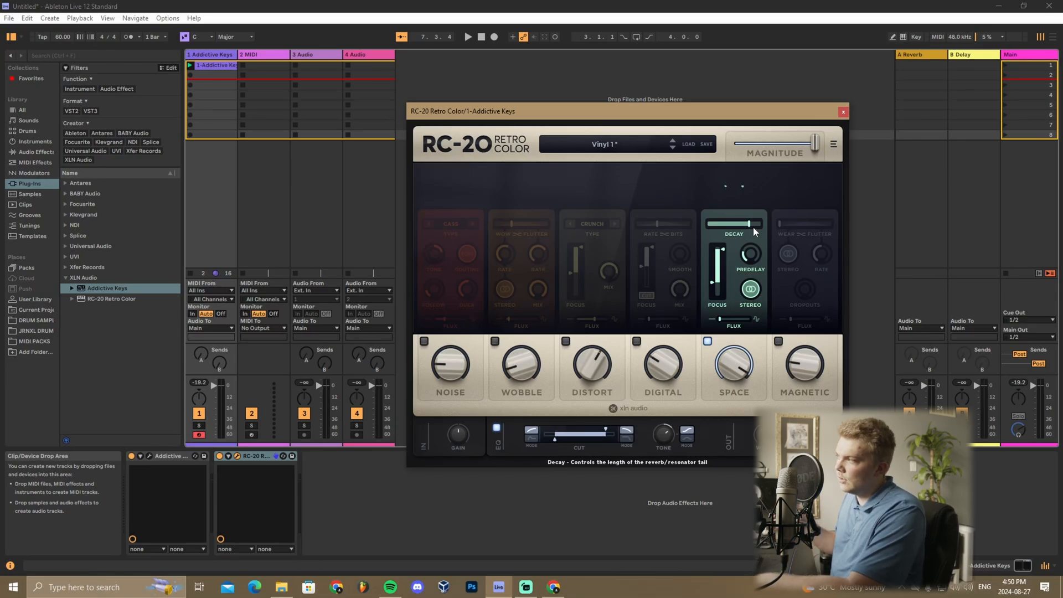
pyautogui.press('space')
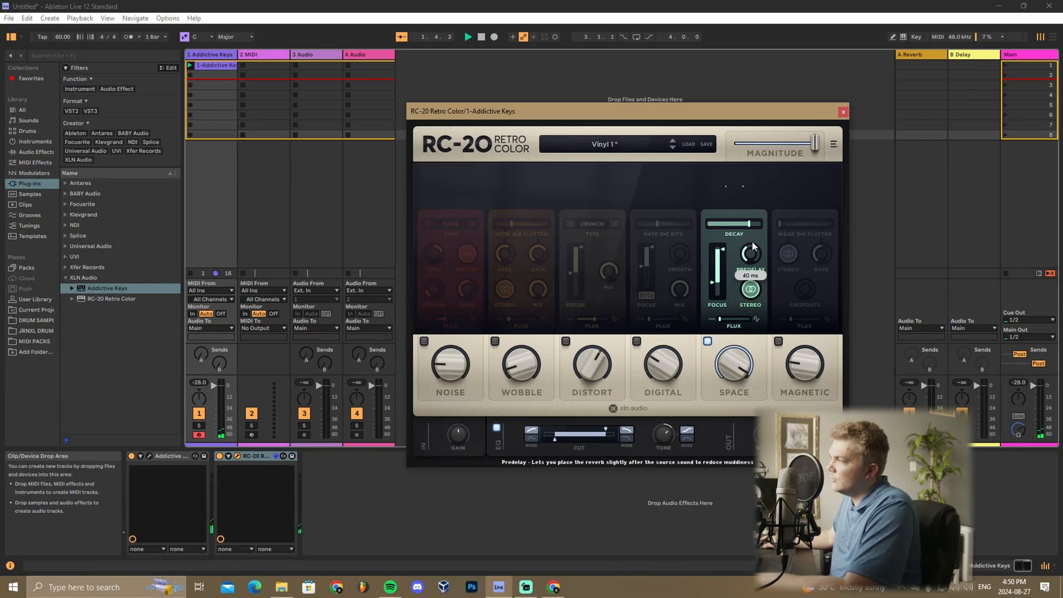
# Switch from the Space module to Magnetic and shift its Wear/Flutter balance toward Flutter
pyautogui.click(779, 341)
pyautogui.click(708, 341)
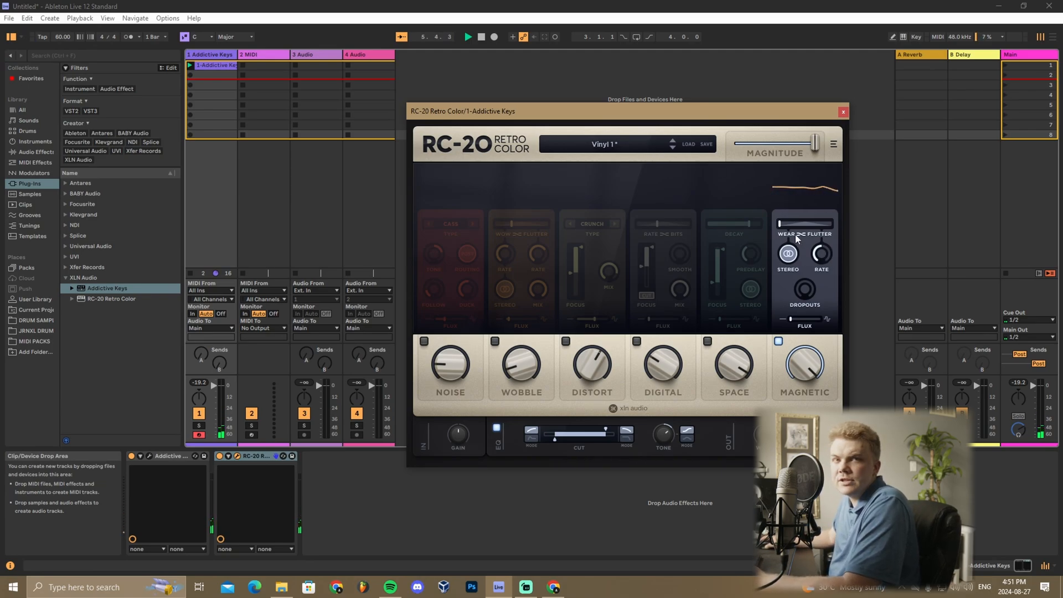
pyautogui.moveTo(796, 224); pyautogui.dragTo(836, 227)
pyautogui.moveTo(810, 227)
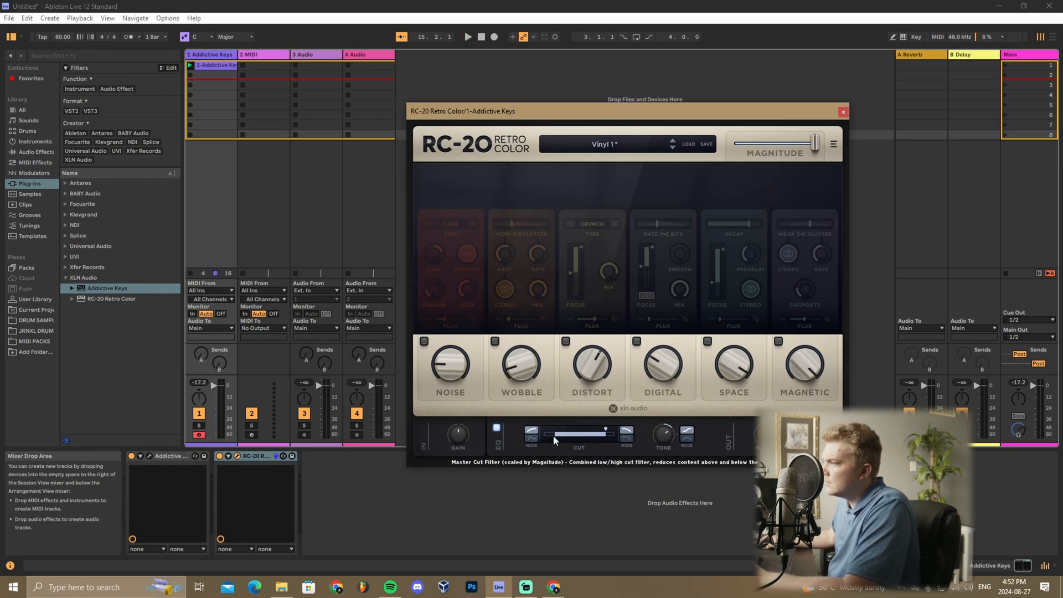
# Raise the low-cut point of the master Cut filter and toggle playback to audition it
pyautogui.moveTo(553, 436); pyautogui.dragTo(585, 439)
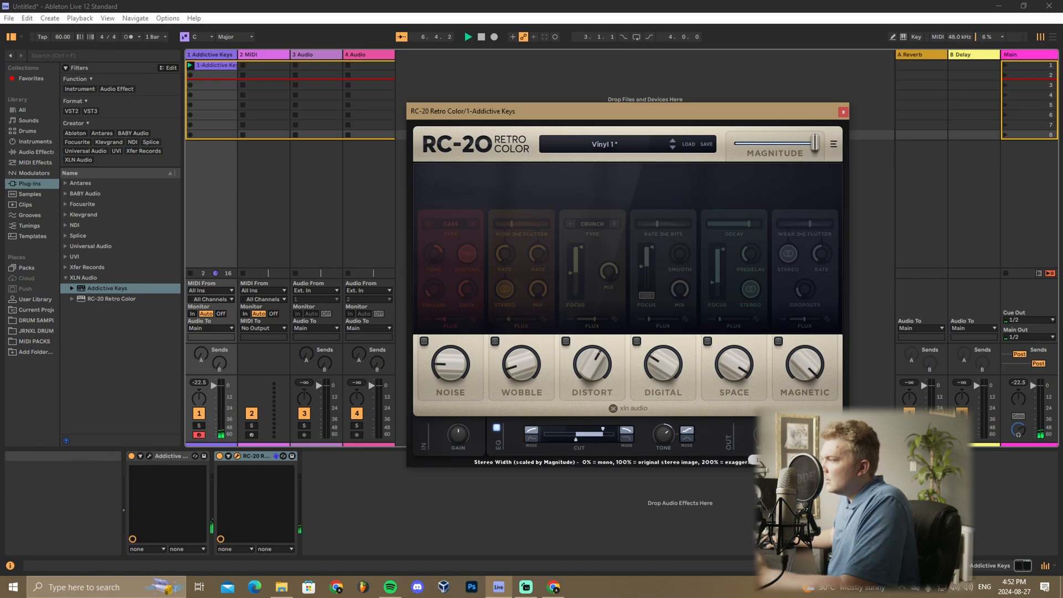
pyautogui.press('space')
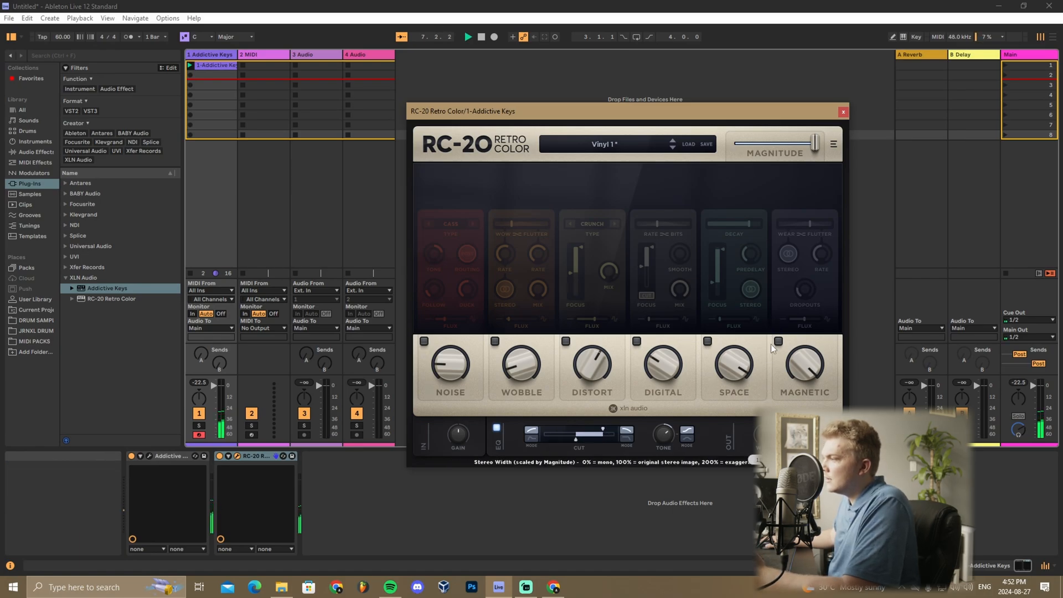
# Enable all six effect modules: Noise, Wobble, Distort, Digital, Space and Magnetic
pyautogui.click(425, 341)
pyautogui.click(495, 341)
pyautogui.click(565, 341)
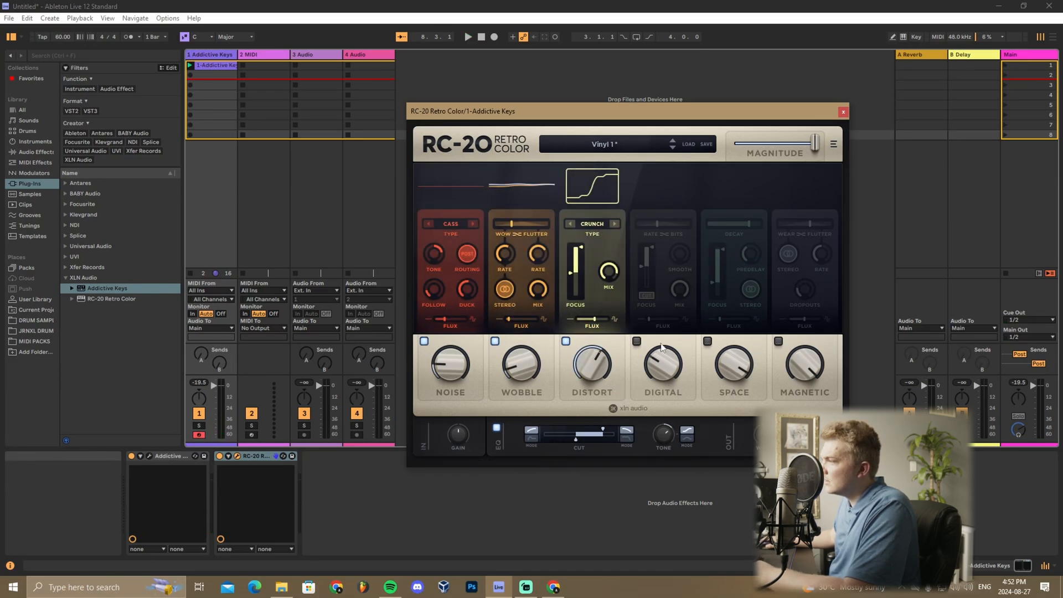
pyautogui.click(636, 341)
pyautogui.click(708, 341)
pyautogui.click(779, 341)
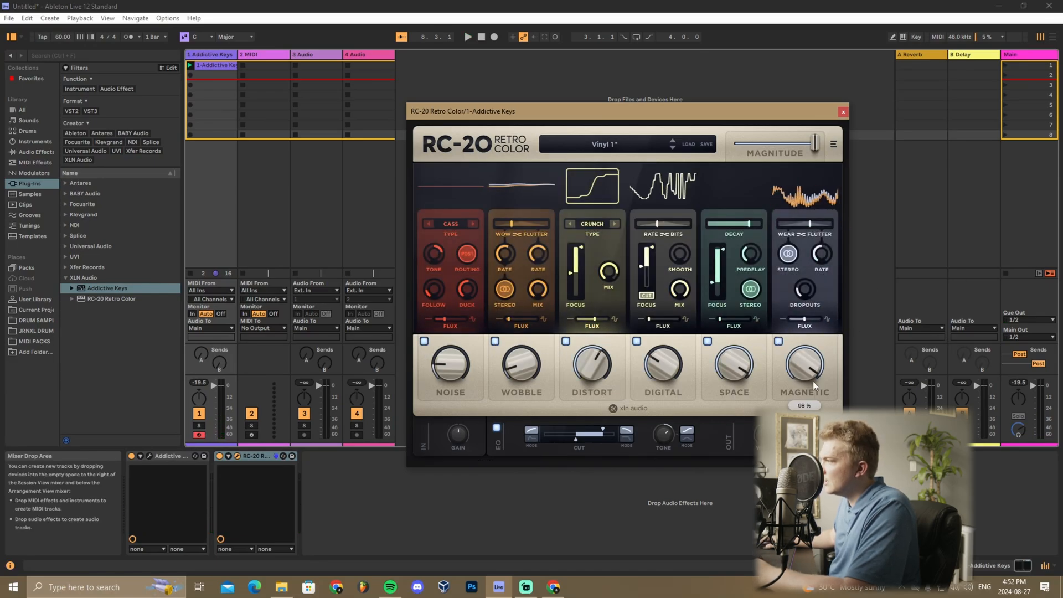
# Lower the Magnetic amount and play the clip through all the effects combined
pyautogui.moveTo(813, 381); pyautogui.dragTo(812, 450)
pyautogui.press('space')
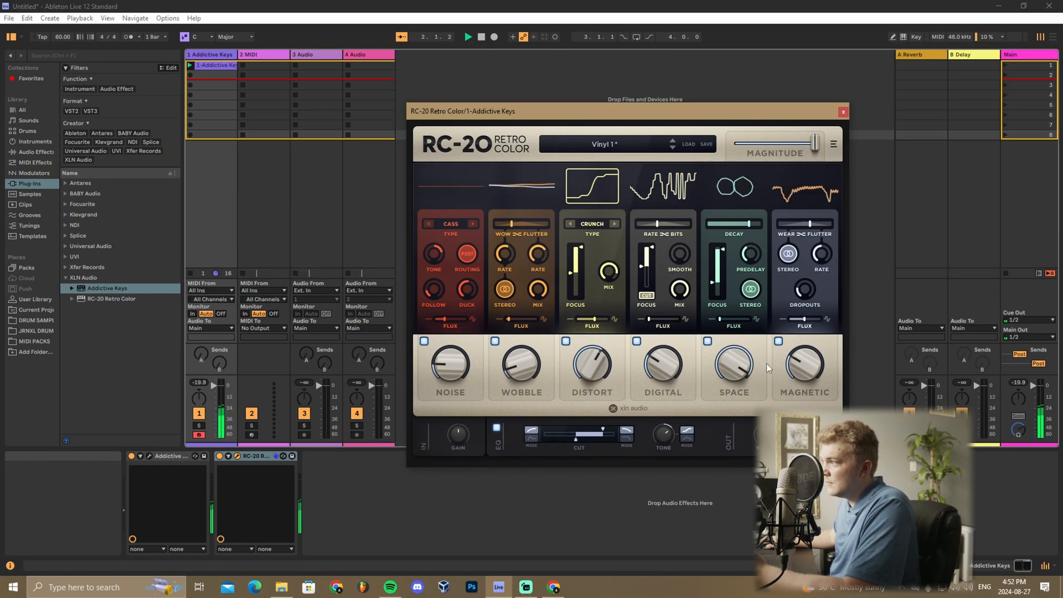
# Lower the low limits of the master Cut filter and Digital's Focus, and set Space's Focus to 367–5370 Hz
pyautogui.moveTo(576, 439); pyautogui.dragTo(559, 441)
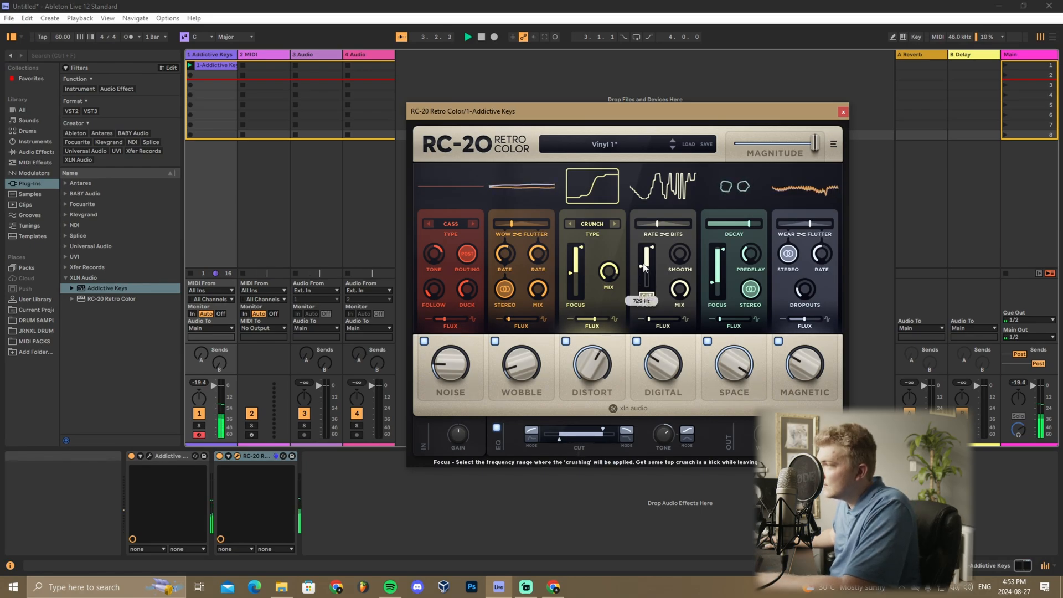
pyautogui.moveTo(642, 268); pyautogui.dragTo(642, 287)
pyautogui.moveTo(717, 281); pyautogui.dragTo(717, 284)
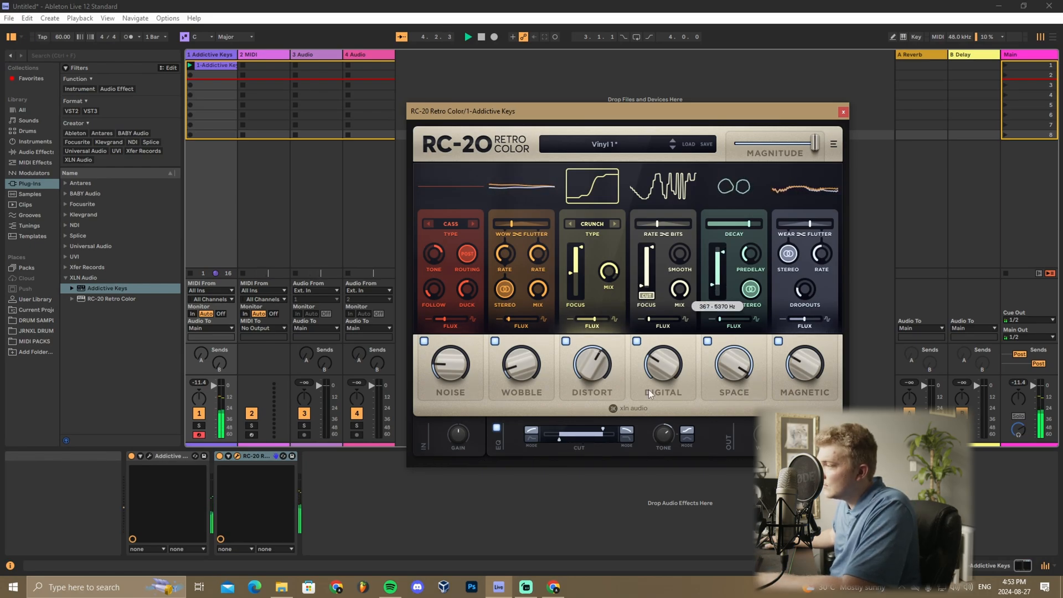